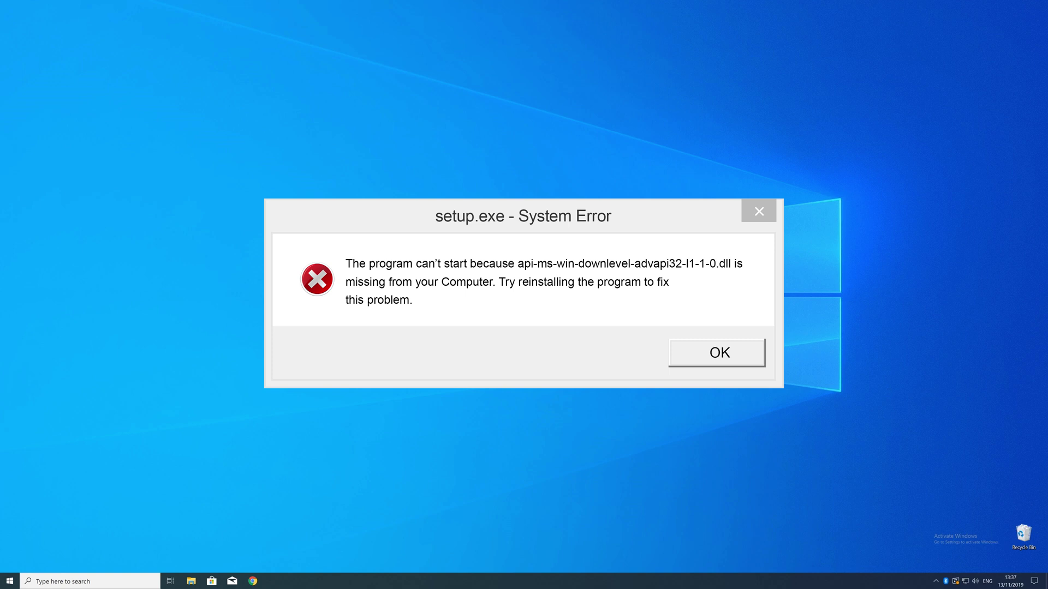
- Dismiss the setup.exe System Error about the missing advapi32 DLL
key("Return")
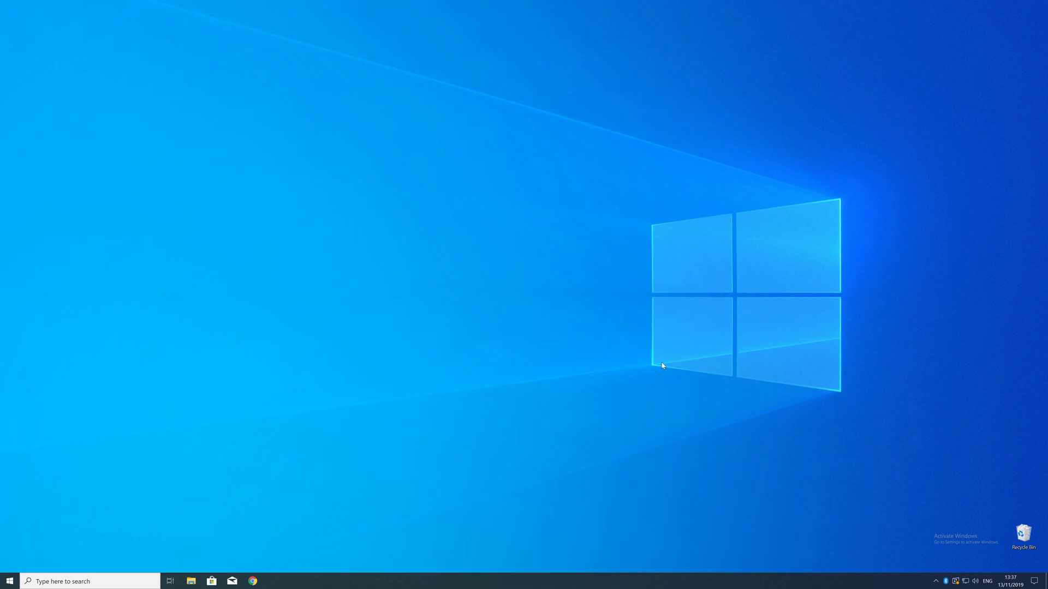
right_click(9, 583)
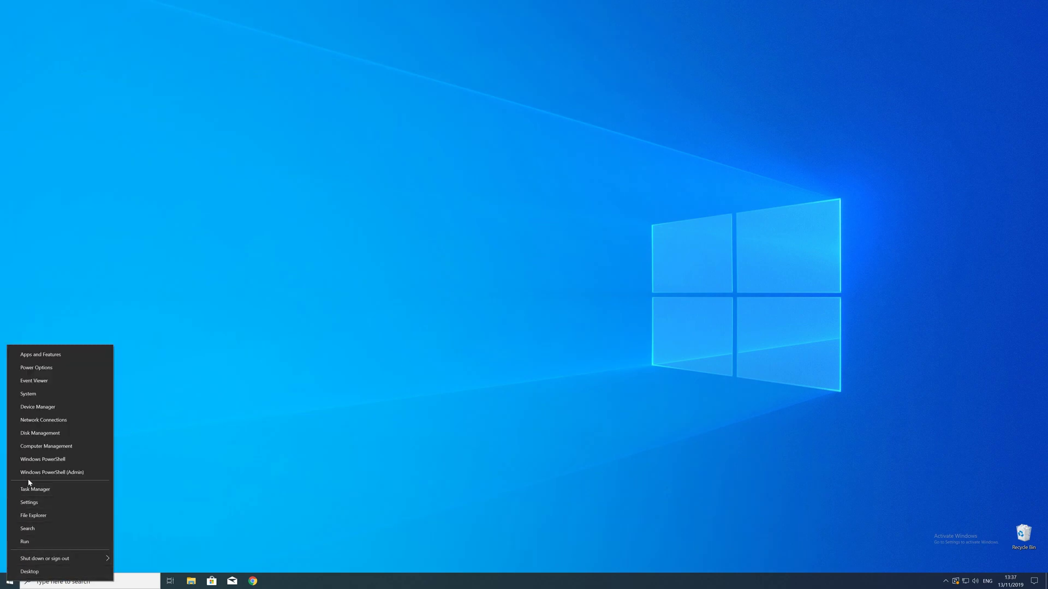
left_click(39, 397)
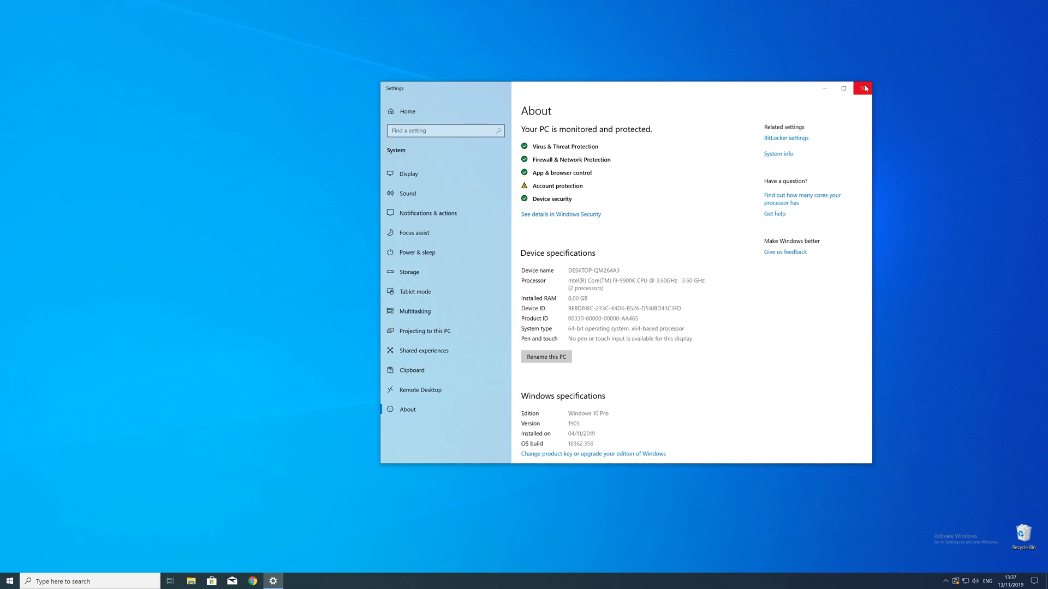
left_click(864, 88)
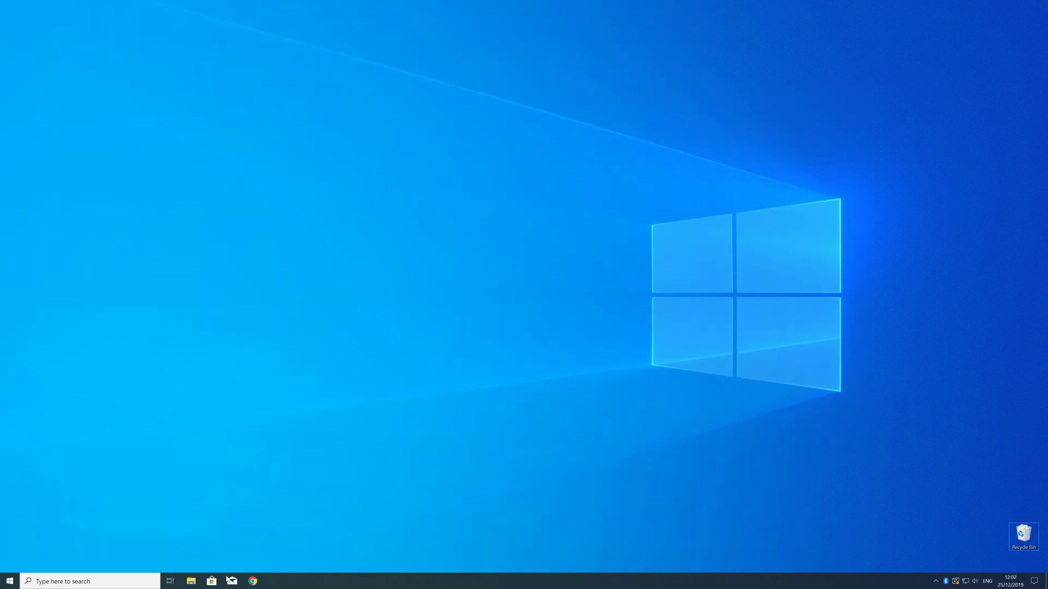
left_click(253, 582)
- Load the sts-tutorial.com redistributable page and download vc_redist.x64.exe
type("https://www.sts-tutorial.com/download/credistributable2019")
key("Return")
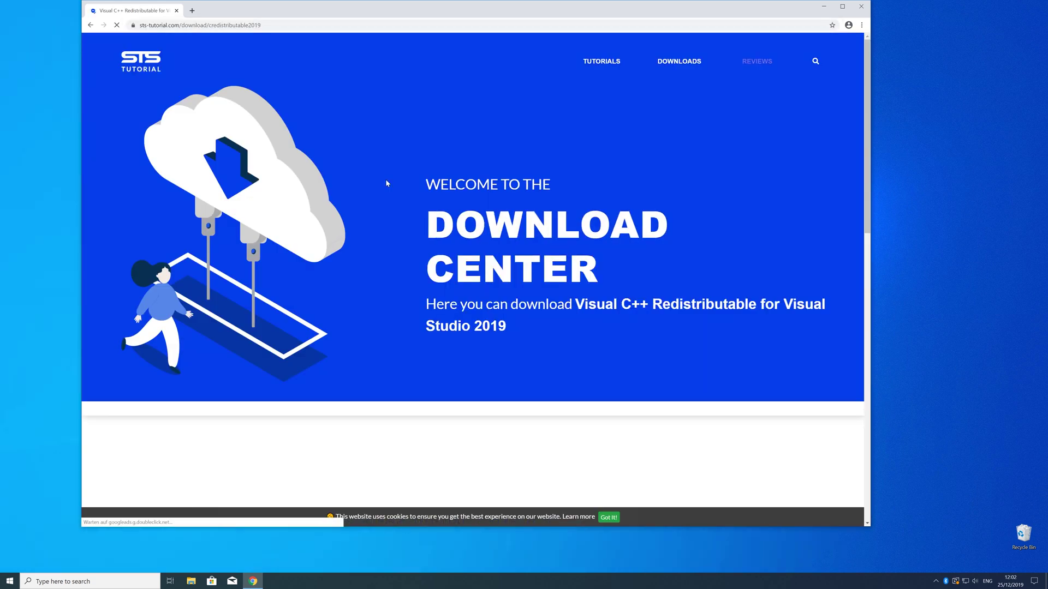
scroll(386, 183, "down", 2)
scroll(386, 183, "down", 3)
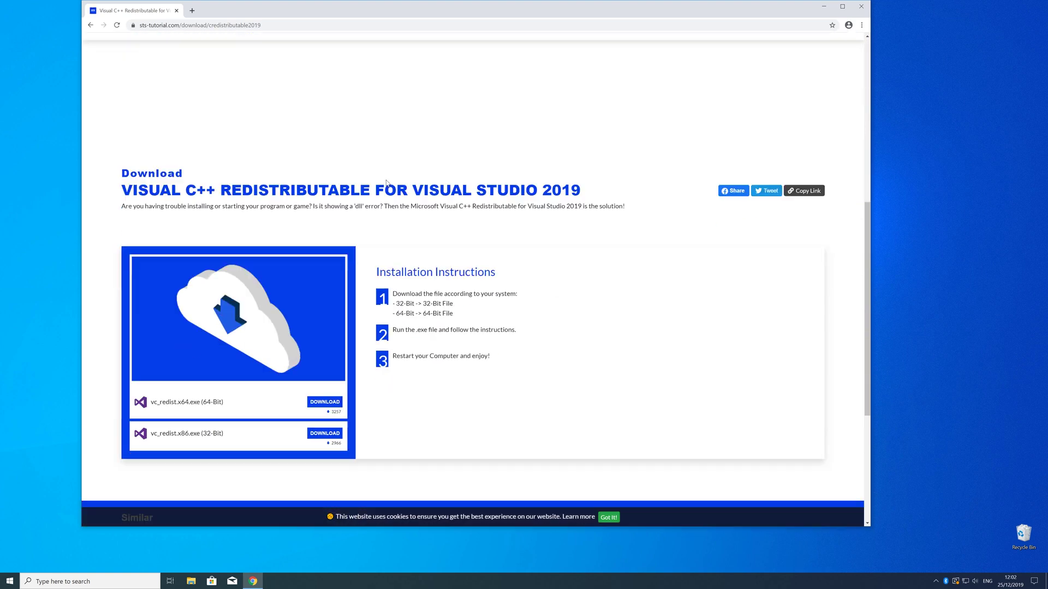
scroll(386, 183, "down", 1)
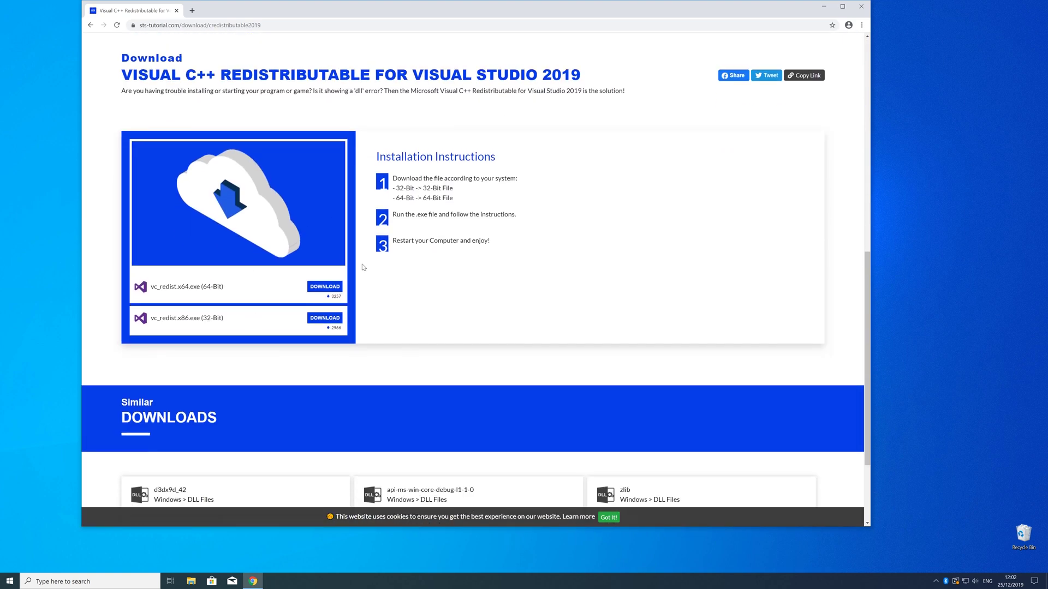
left_click(327, 288)
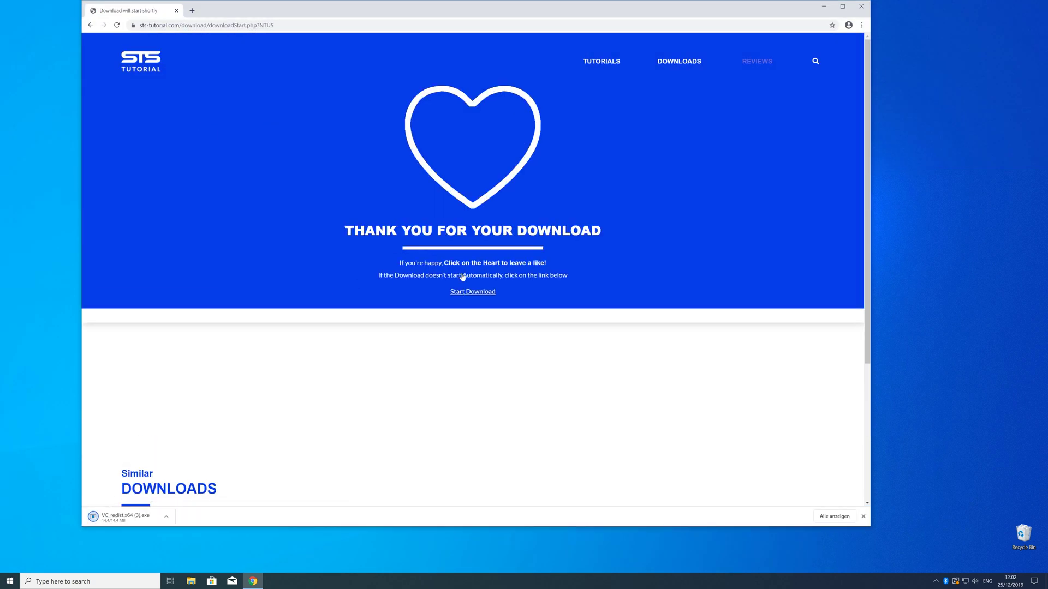
- Launch the downloaded vc_redist.x64.exe and accept the licence terms
left_click(135, 518)
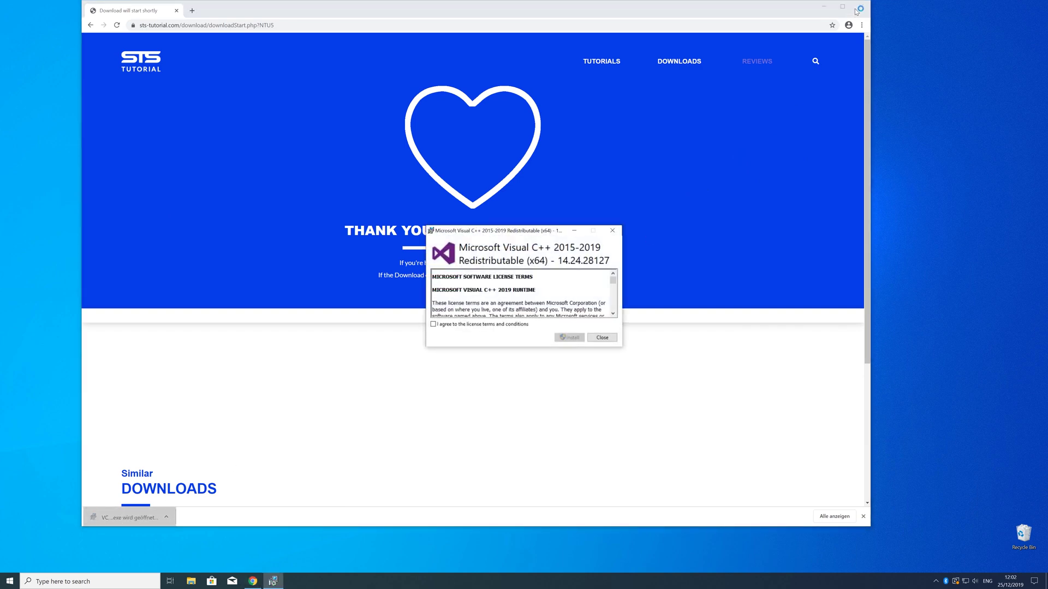
left_click(823, 6)
left_click(523, 325)
- Install the Visual C++ 2015-2019 (x64) redistributable with admin approval and close the finished setup
left_click(569, 337)
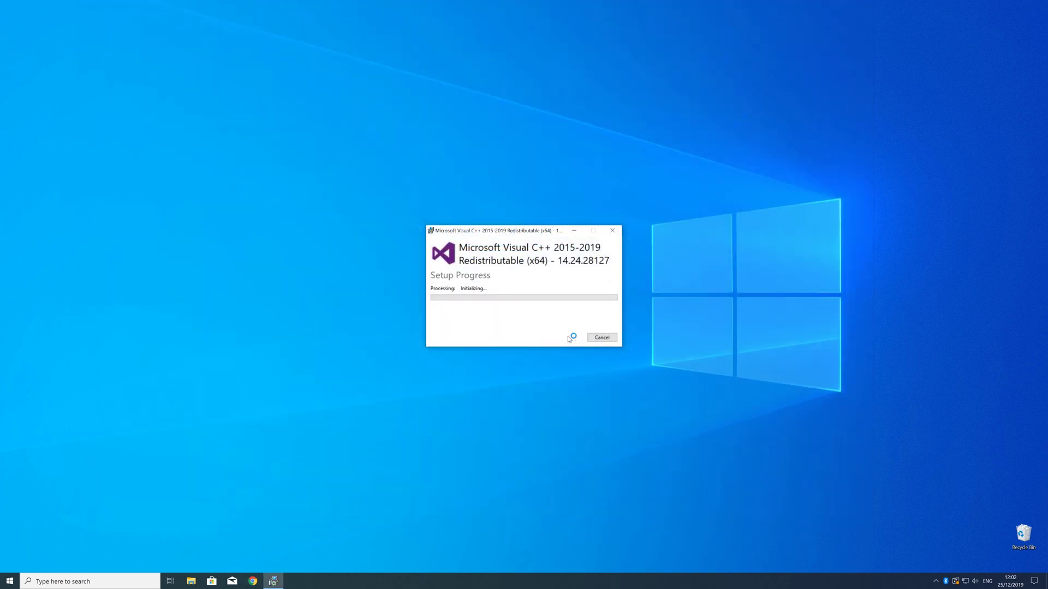
left_click(516, 348)
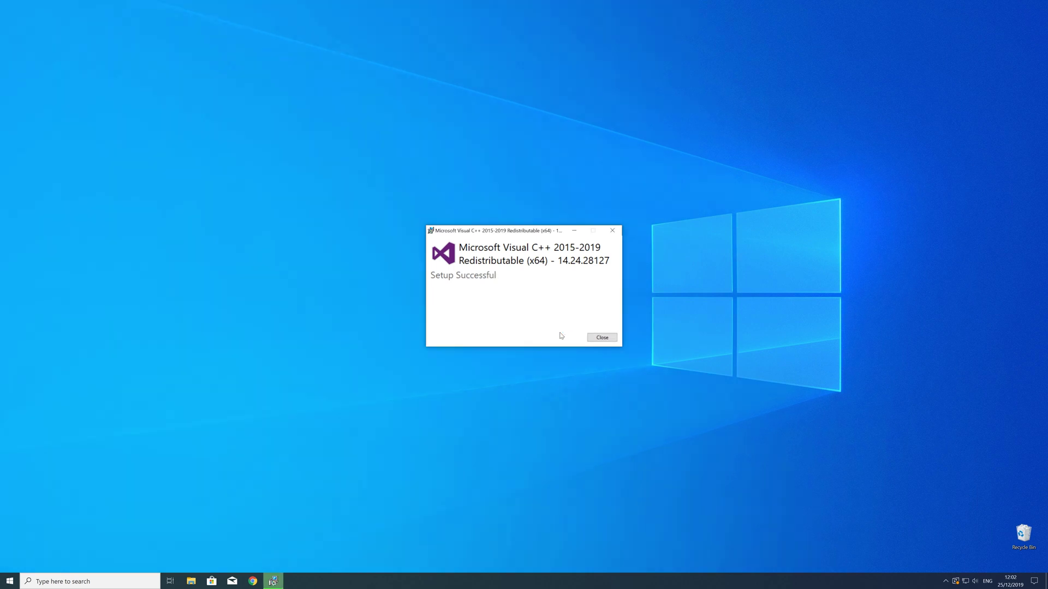
left_click(602, 337)
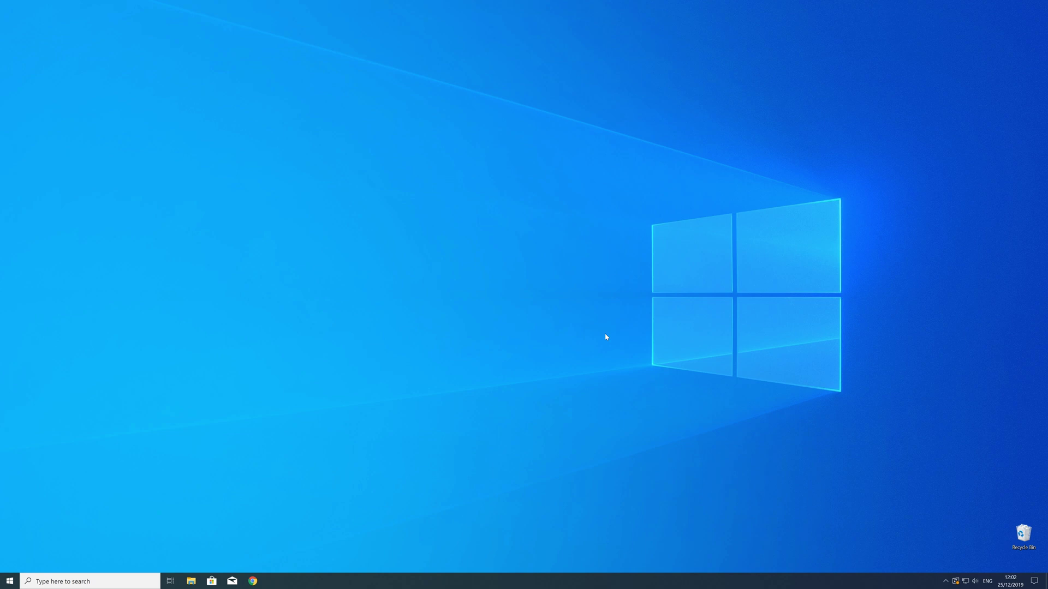